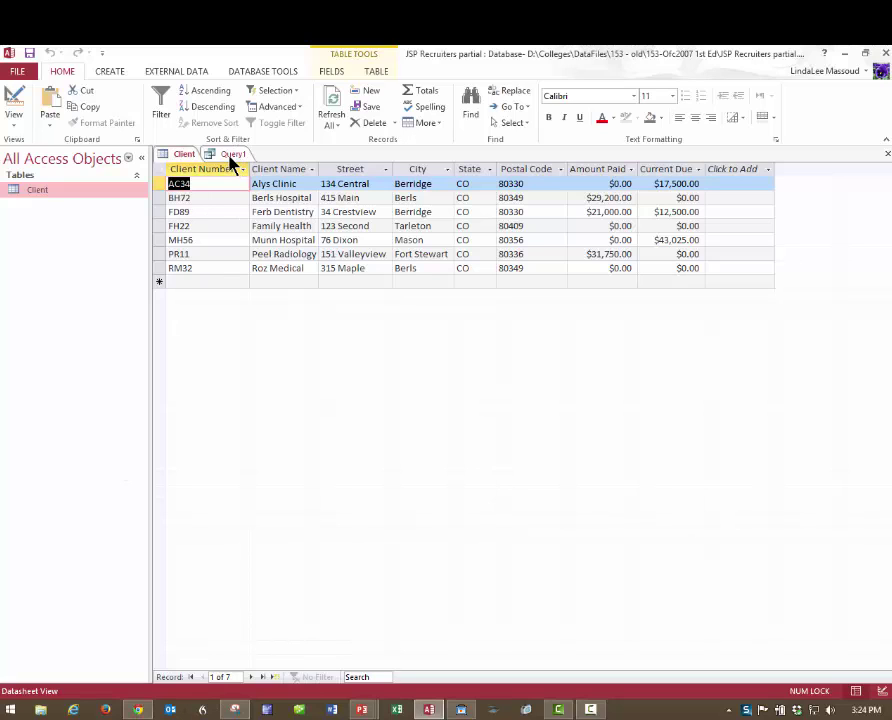
# Start a new query in Design View and add the Client table to it
pyautogui.click(108, 75)
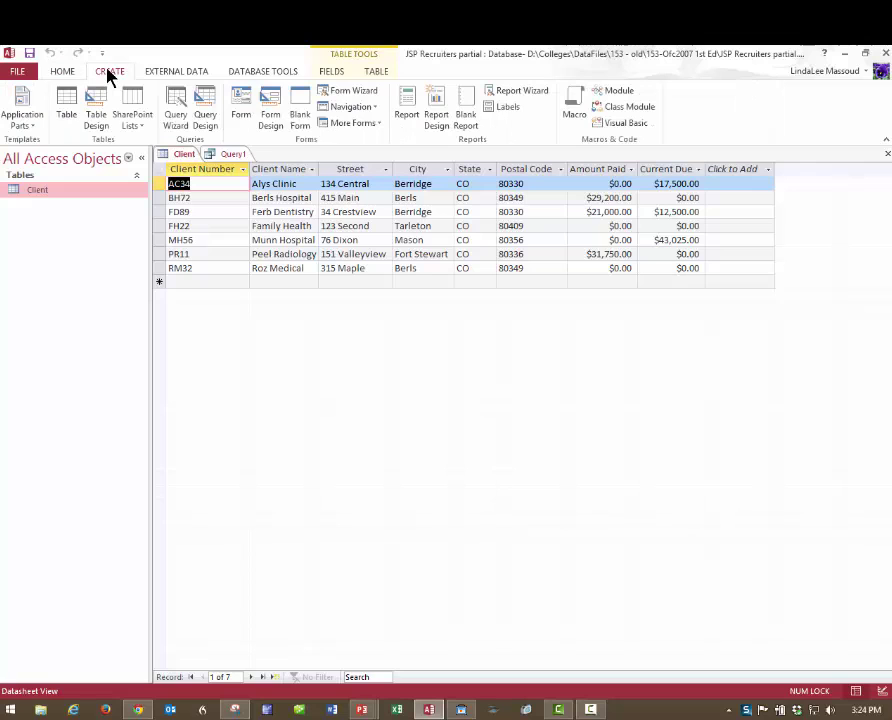
pyautogui.click(205, 110)
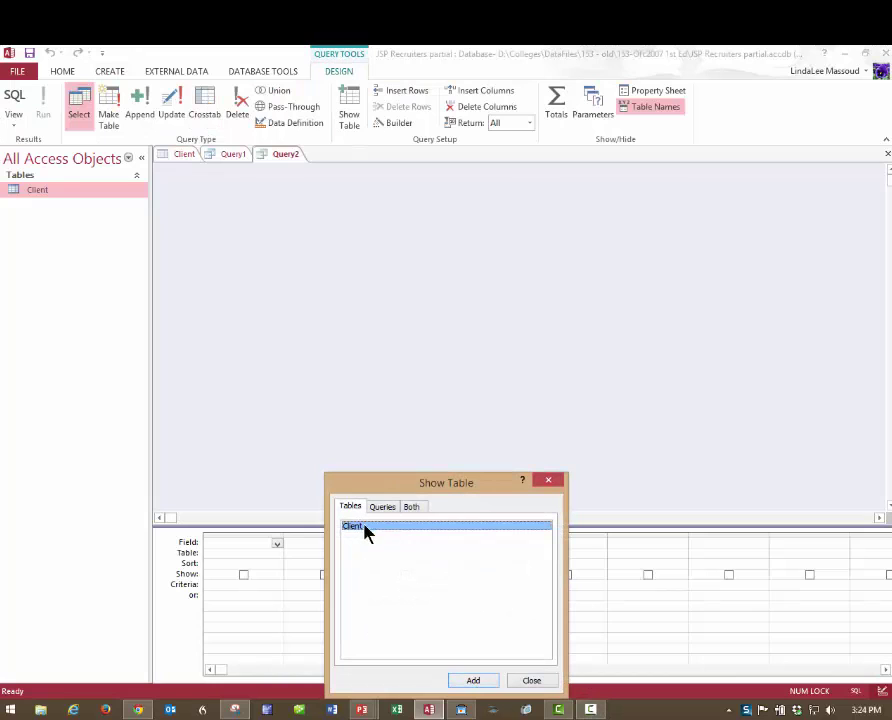
pyautogui.click(472, 680)
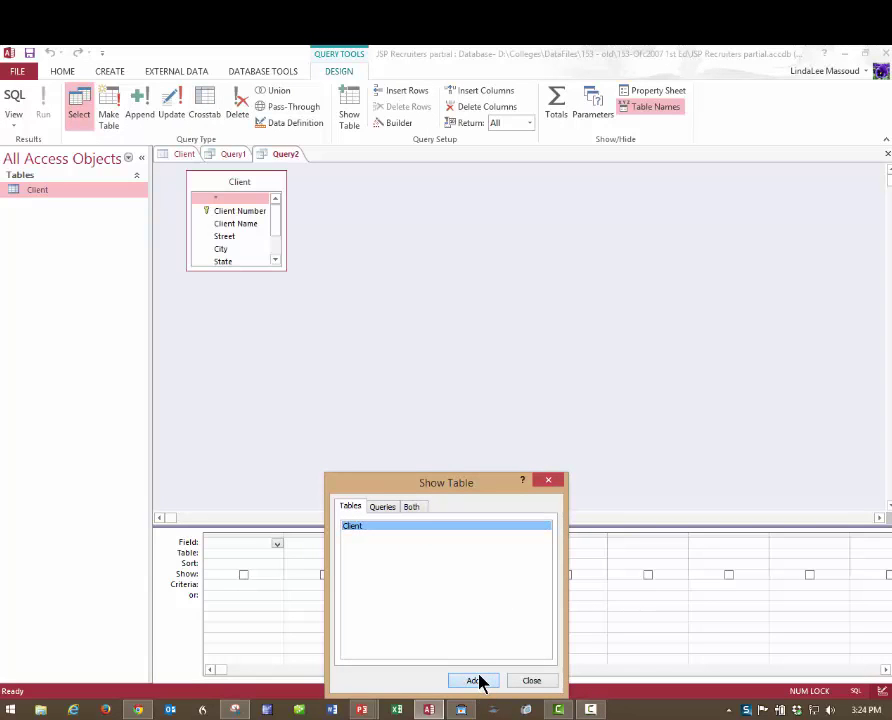
pyautogui.click(531, 681)
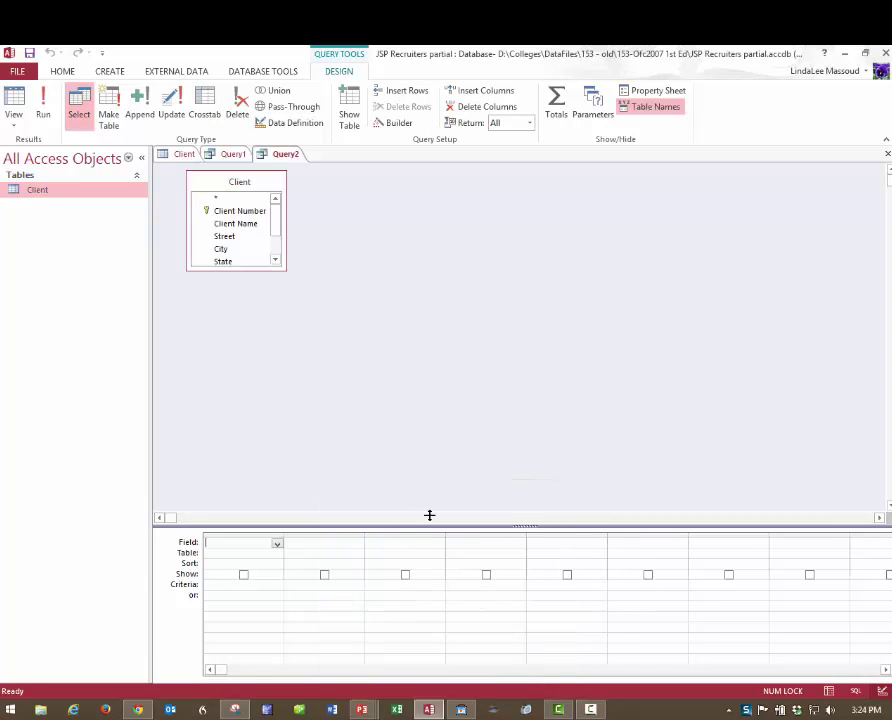
# Enlarge the Client field list to show all fields and move the grid pane higher
pyautogui.moveTo(244, 270); pyautogui.dragTo(256, 318)
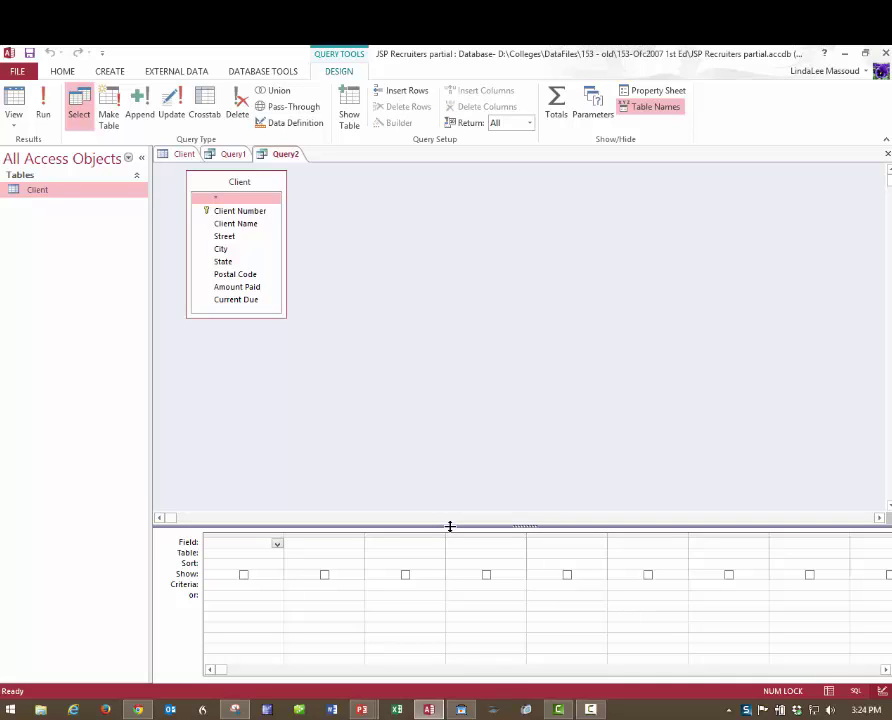
pyautogui.moveTo(450, 526); pyautogui.dragTo(443, 345)
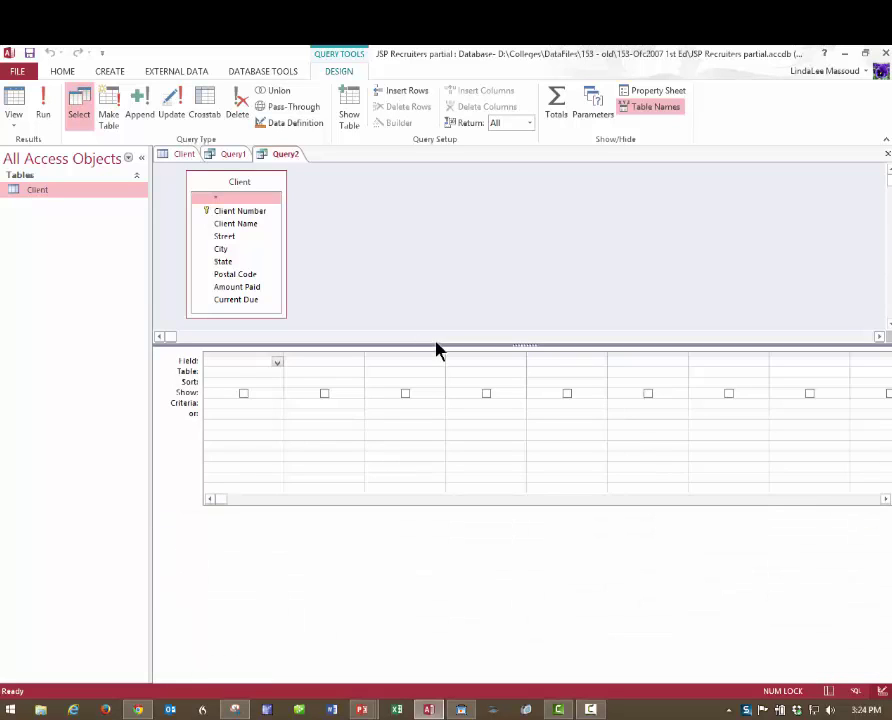
# Add the Client Name and City fields from the Client table to the design grid
pyautogui.doubleClick(233, 226)
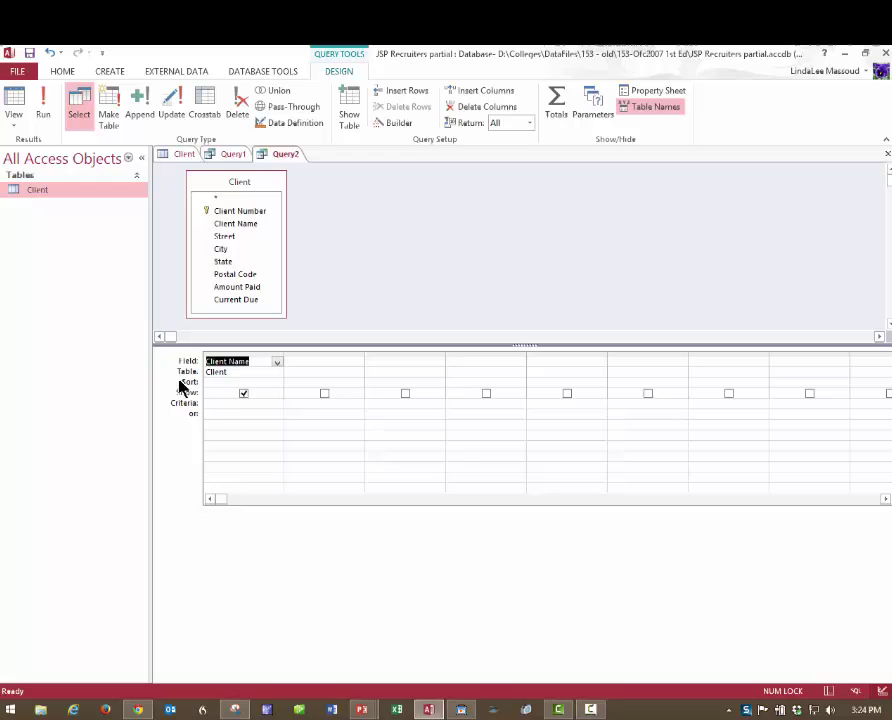
pyautogui.doubleClick(222, 250)
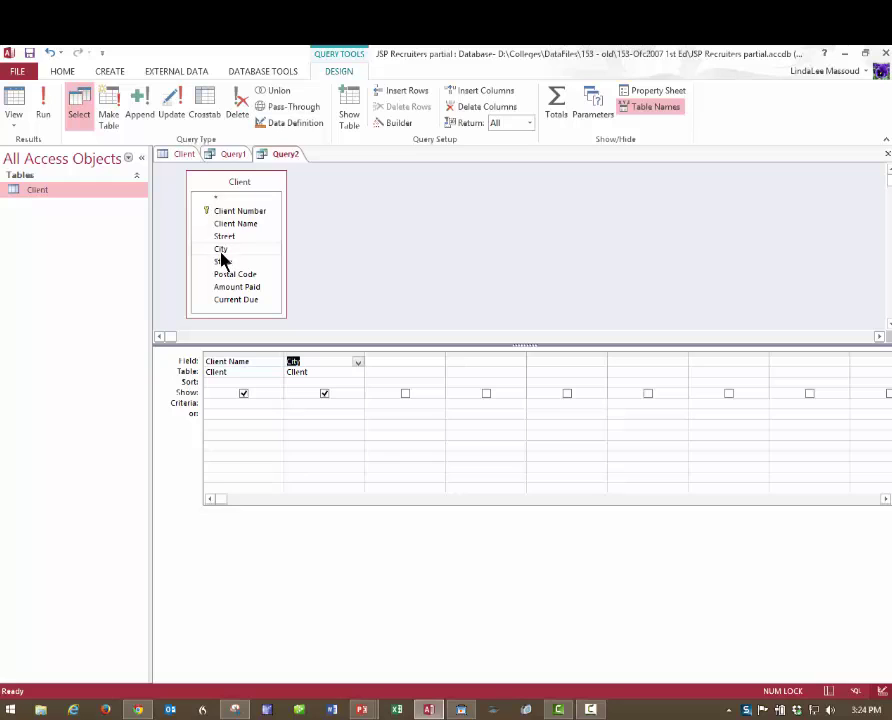
pyautogui.click(305, 370)
pyautogui.click(295, 402)
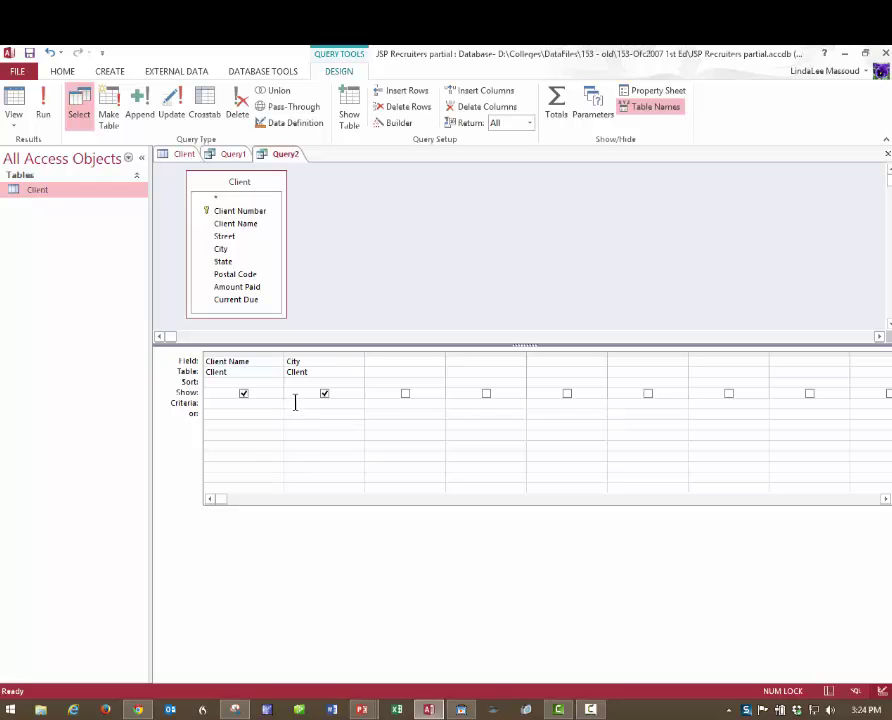
pyautogui.write('Berridge')
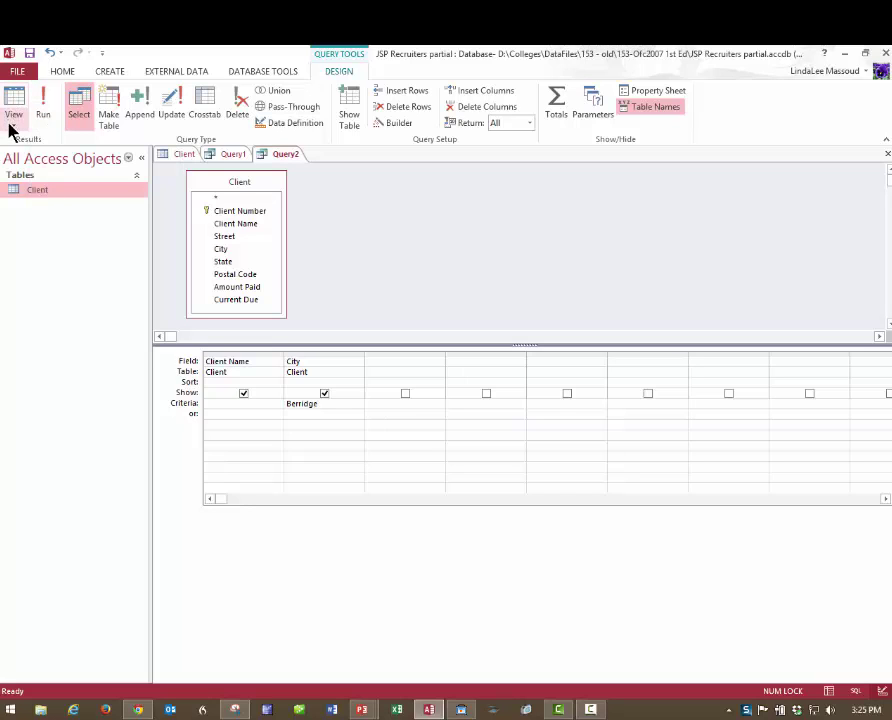
pyautogui.click(13, 125)
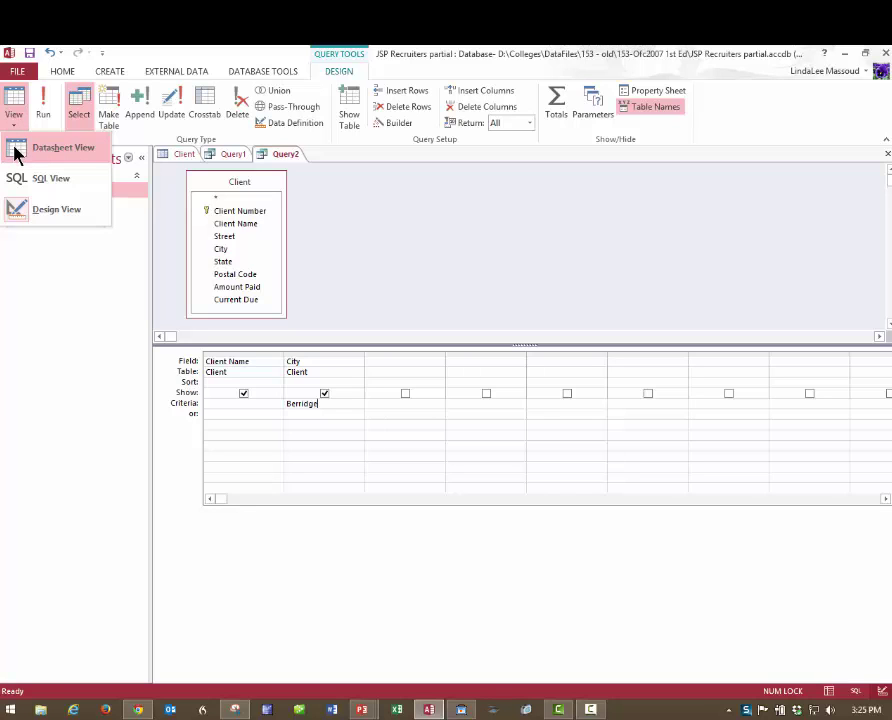
pyautogui.click(14, 150)
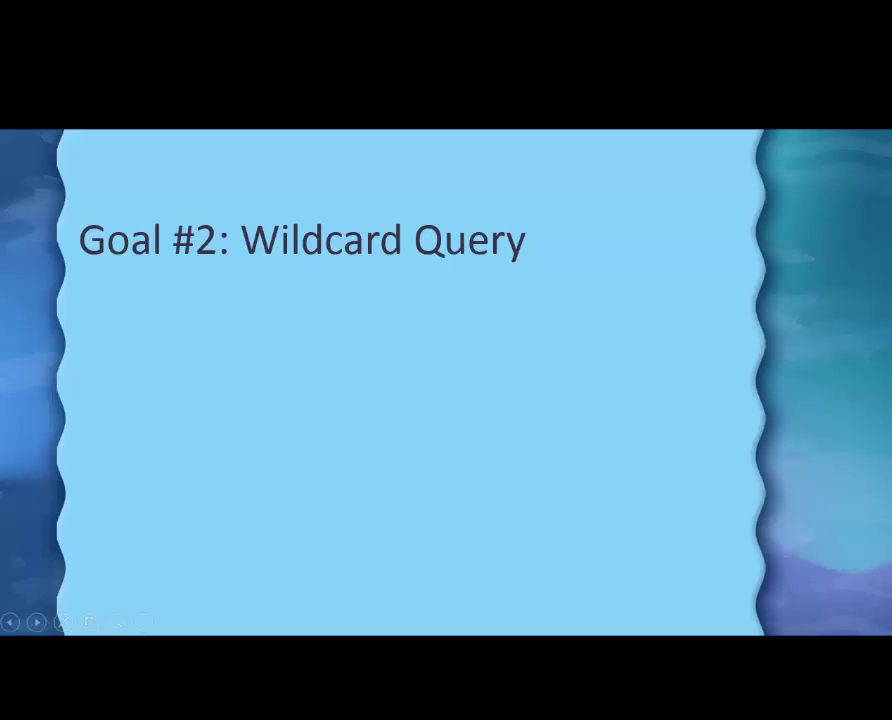
pyautogui.hotkey('alt', 'Tab')
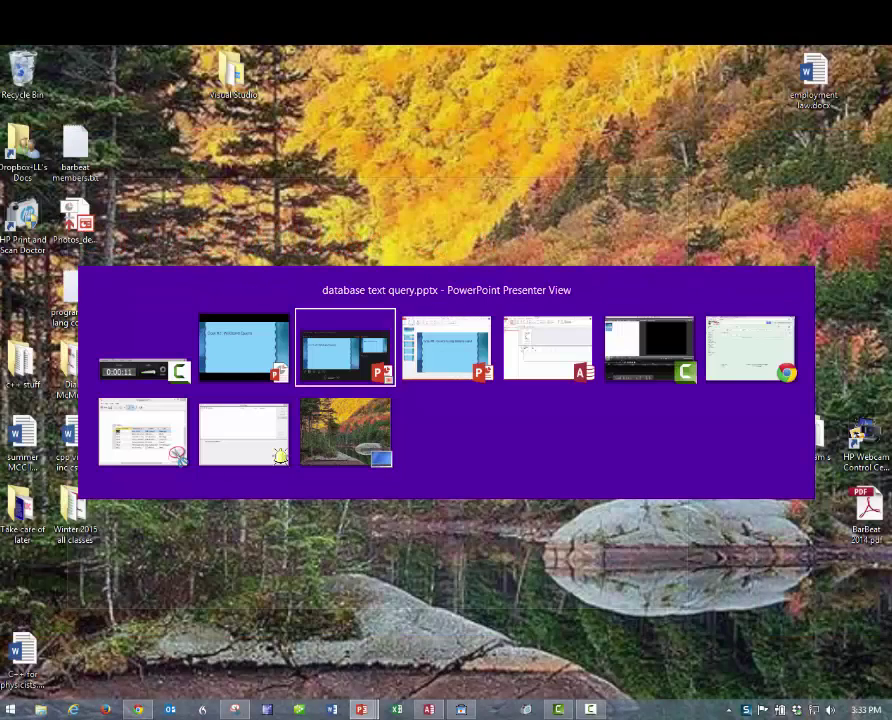
pyautogui.press('Tab')
pyautogui.press('Tab')
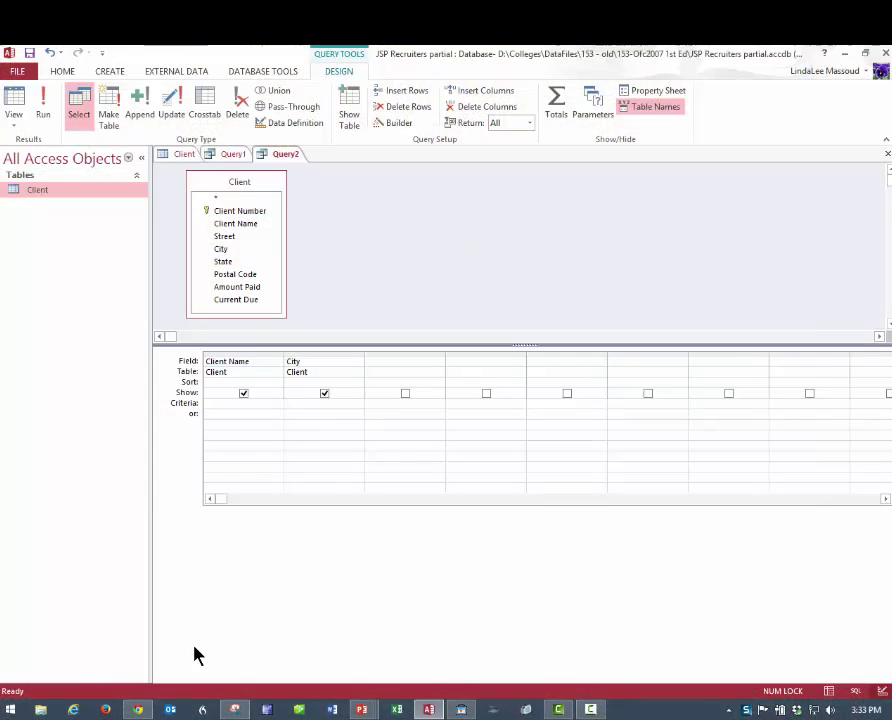
pyautogui.click(310, 405)
# Run Query2 with City criteria B* to list the four Berridge and Berls clients
pyautogui.click(313, 414)
pyautogui.click(45, 103)
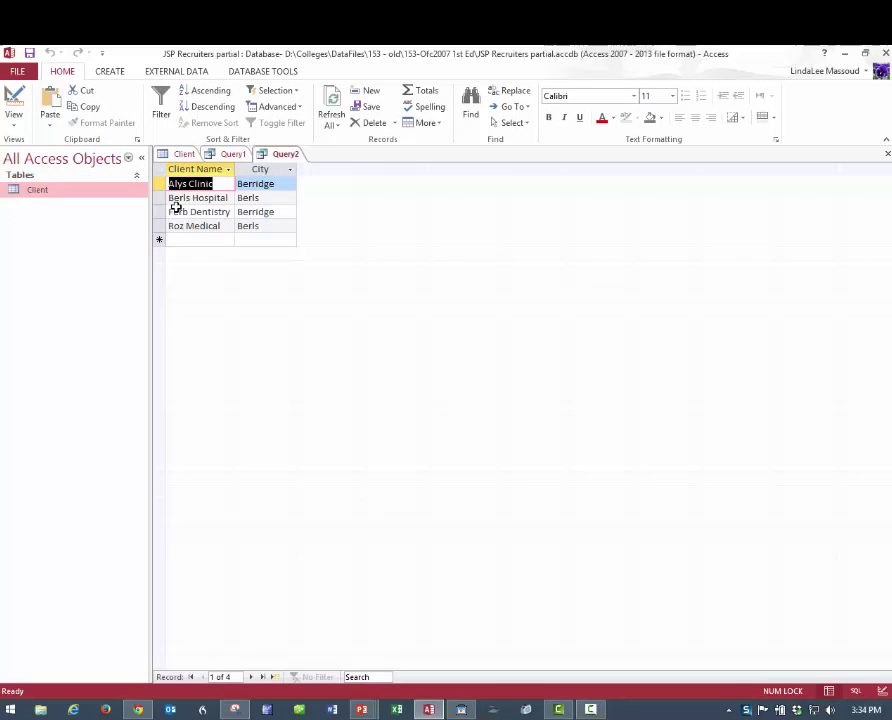
# Return Query2 to design view and replace the City criterion with *B*
pyautogui.click(12, 100)
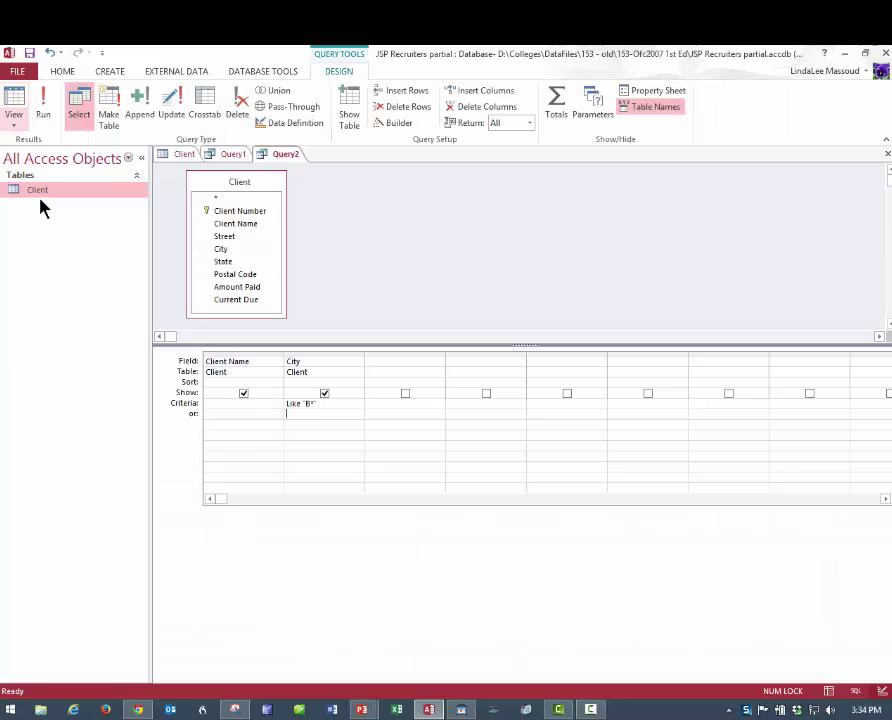
pyautogui.click(329, 415)
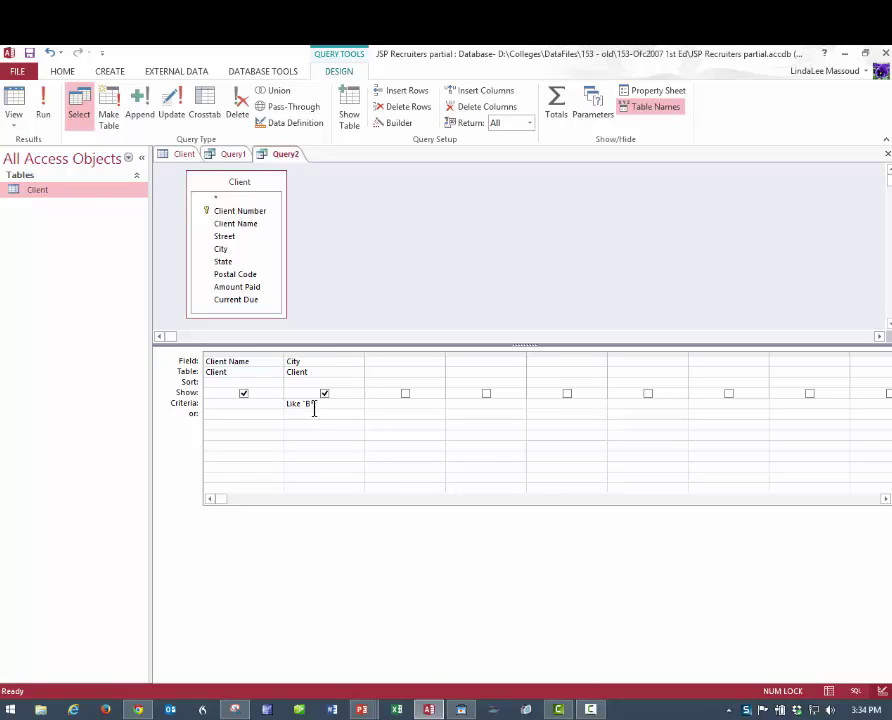
pyautogui.moveTo(322, 403); pyautogui.dragTo(248, 400)
pyautogui.press('Delete')
pyautogui.write('"*B*"')
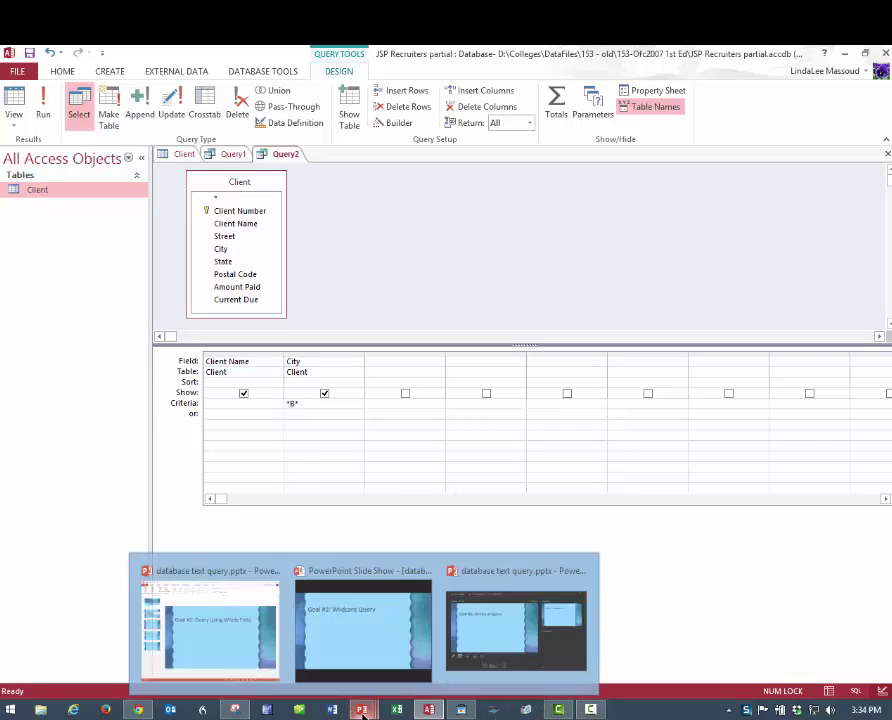
# Advance the PowerPoint slide show to Goal #3: Parameter Query, then return to Access
pyautogui.hotkey('alt', 'Tab')
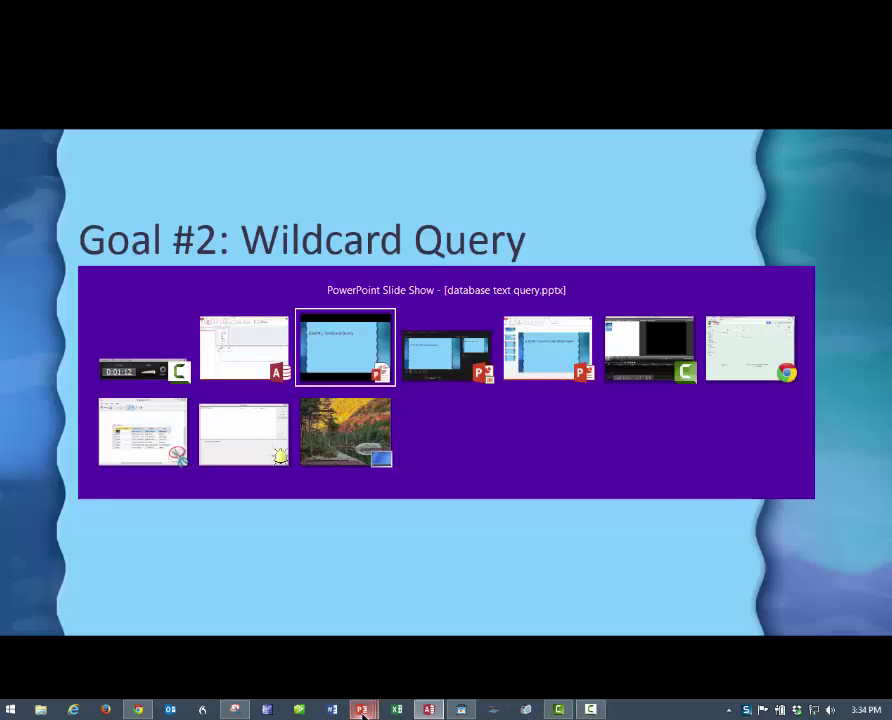
pyautogui.press('Right')
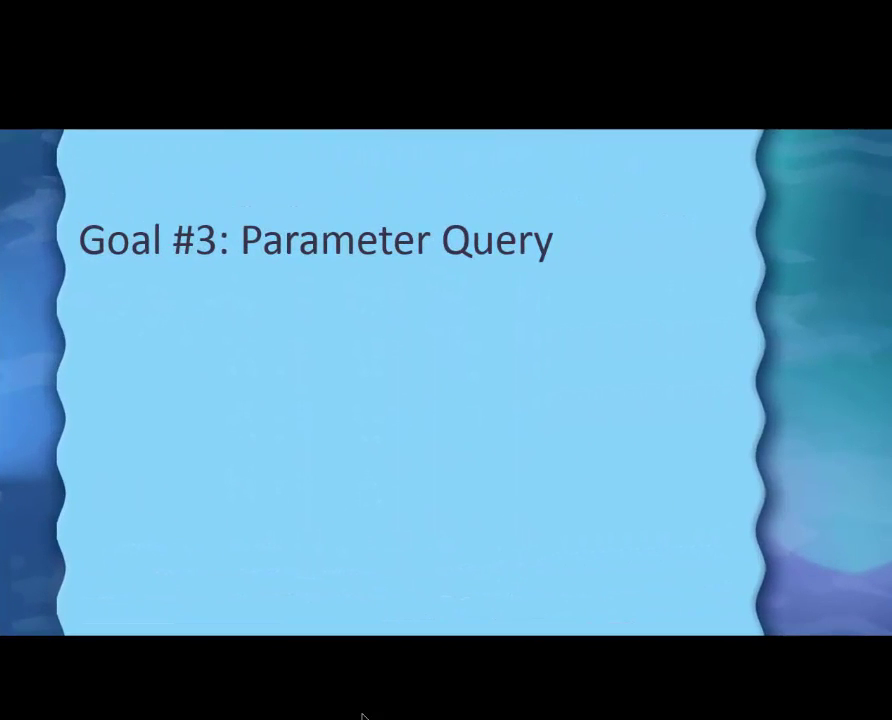
pyautogui.hotkey('alt', 'Tab')
pyautogui.hotkey('alt', 'Tab')
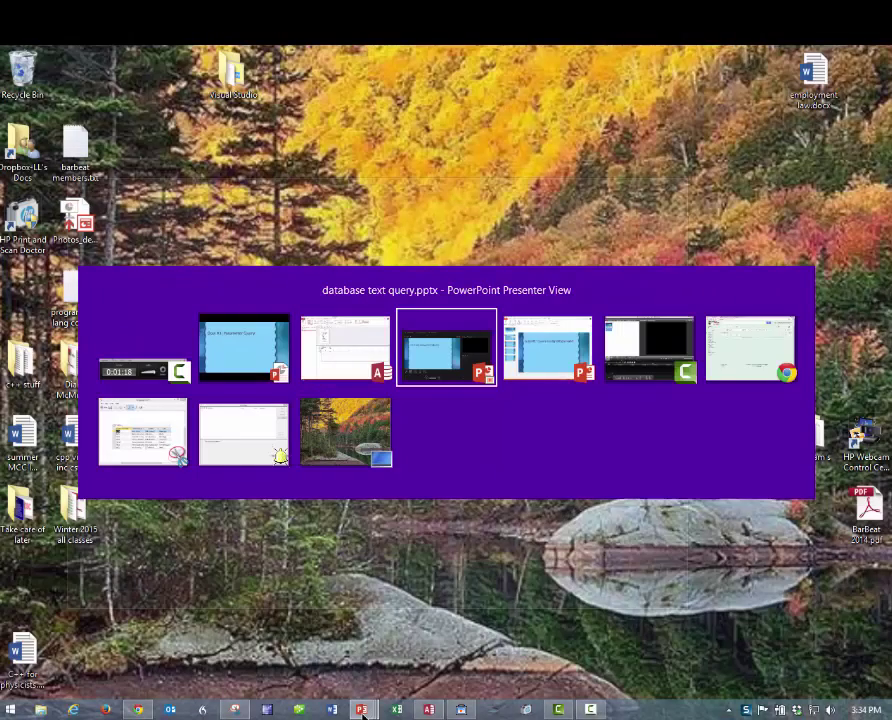
pyautogui.hotkey('alt', 'shift', 'Tab')
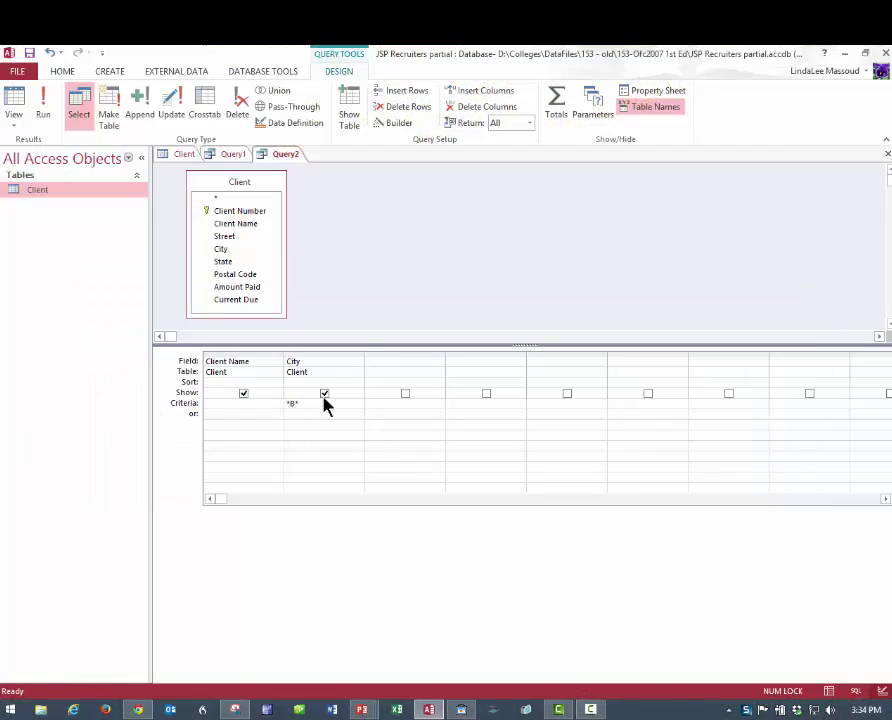
# Replace the City criterion *B* with the parameter prompt [Enter city:]
pyautogui.click(310, 413)
pyautogui.press('Up')
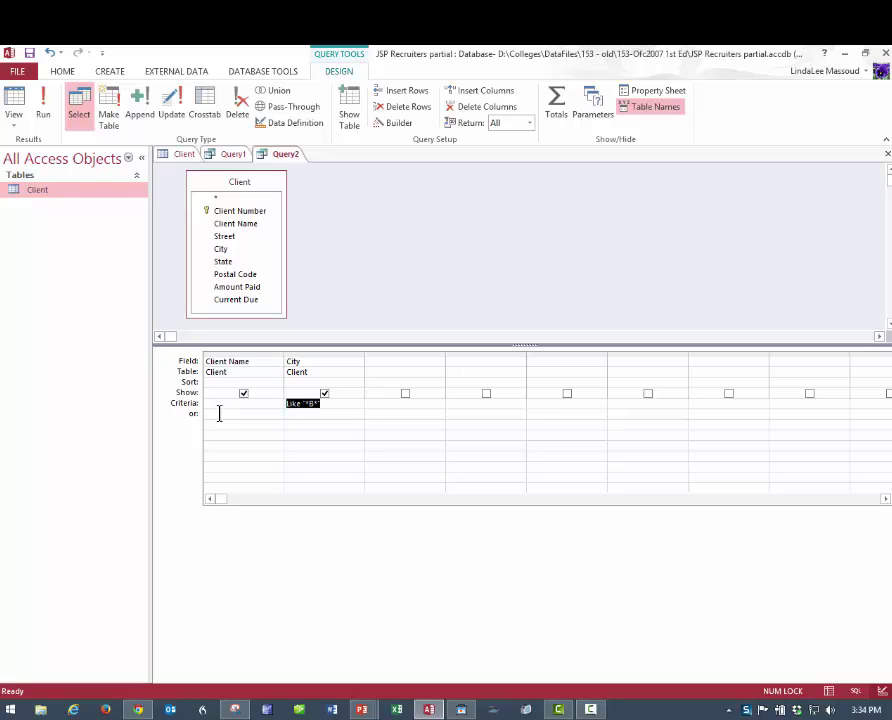
pyautogui.press('Delete')
pyautogui.write('[Enter city')
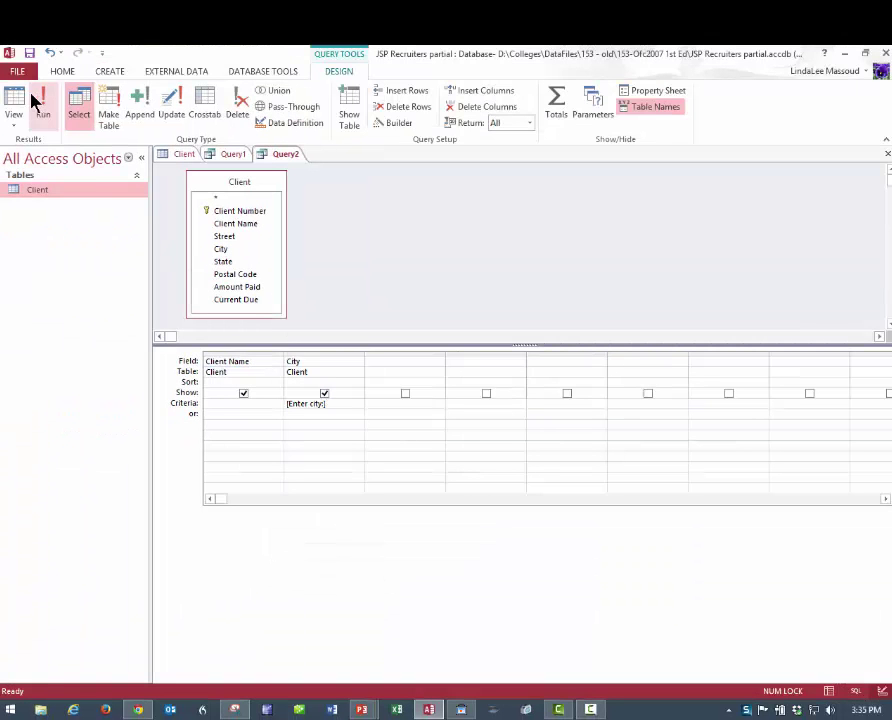
pyautogui.click(40, 104)
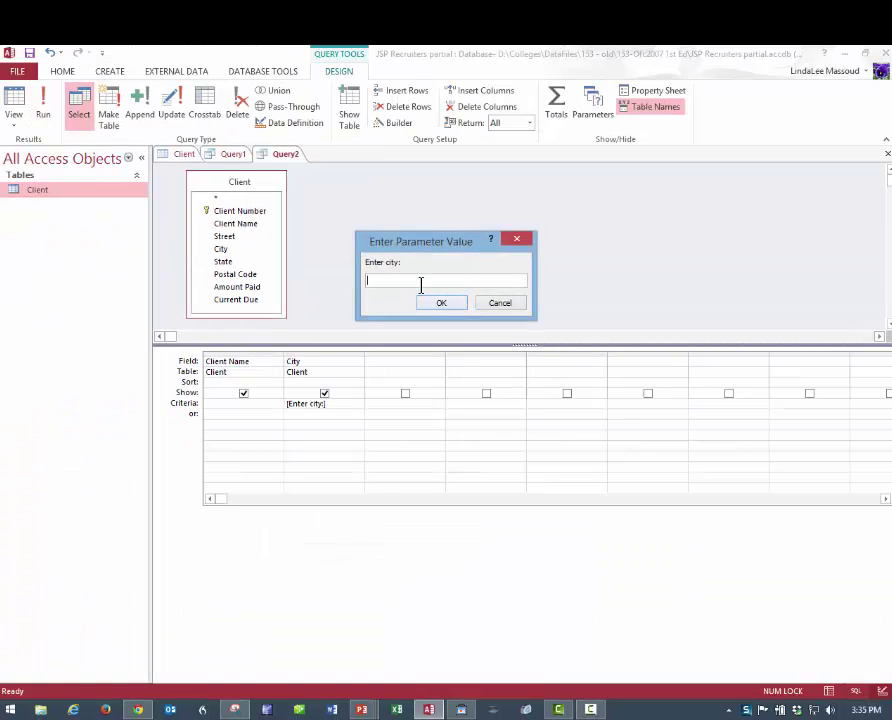
pyautogui.write('Berls')
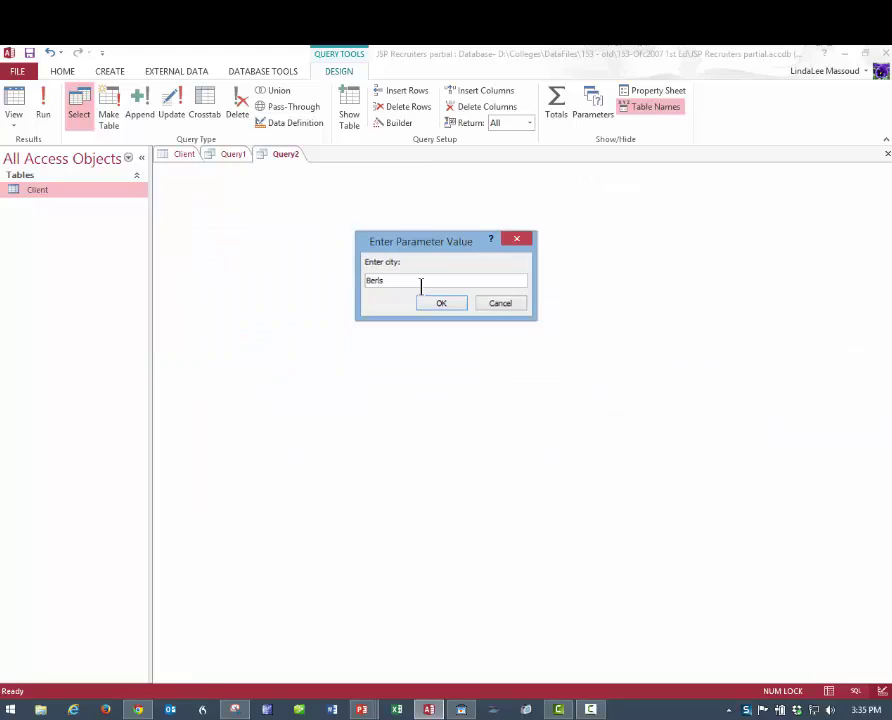
pyautogui.press('Return')
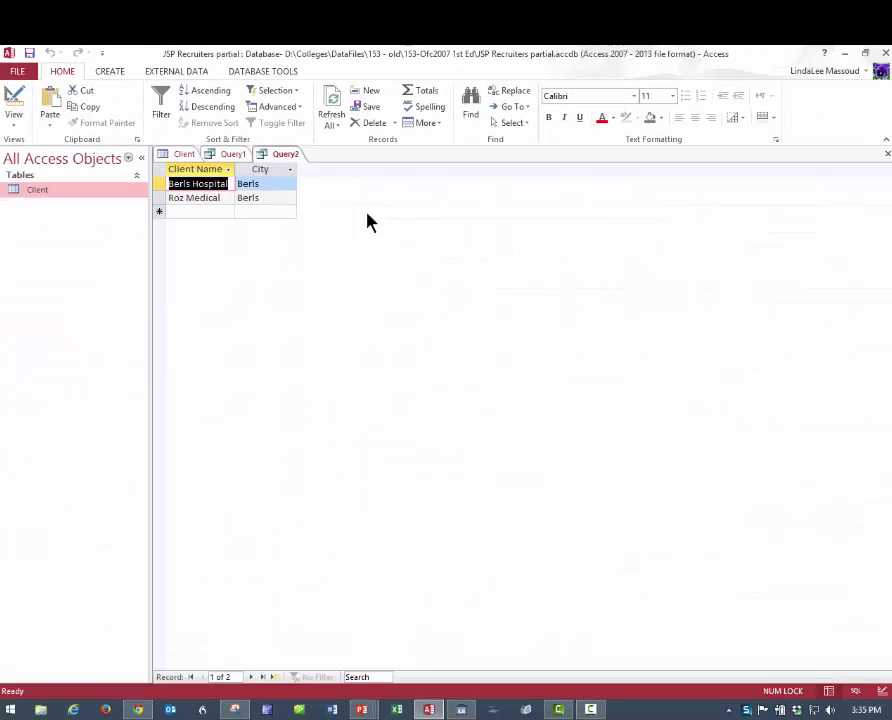
pyautogui.click(14, 100)
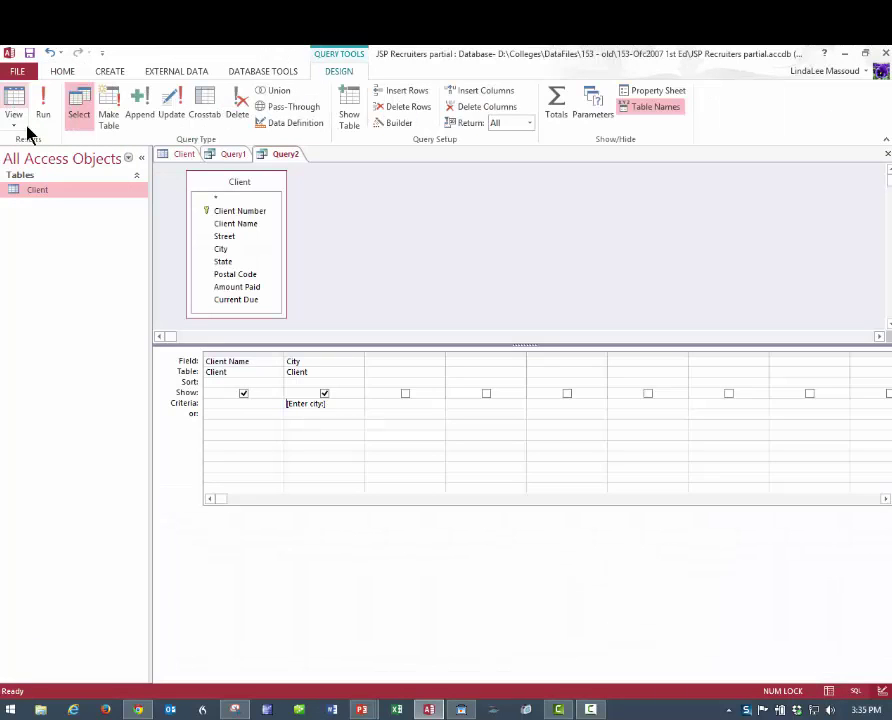